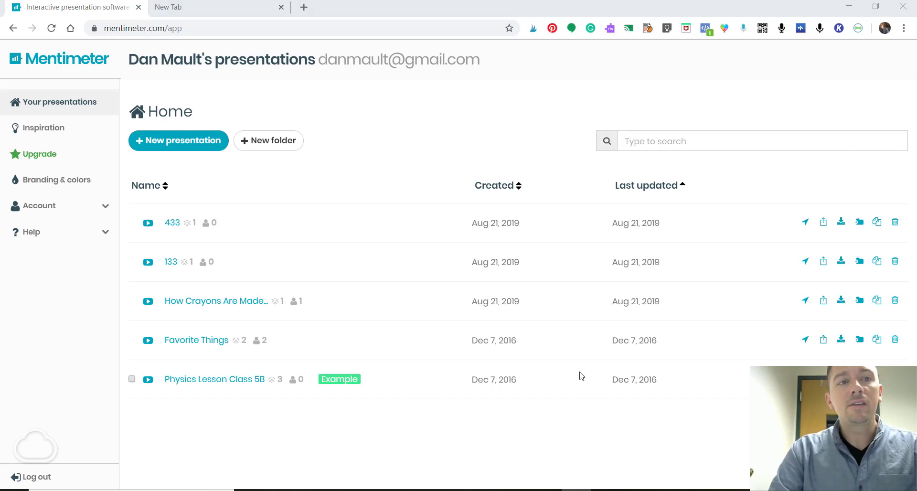
Step: Create a new presentation named "Test"
click(165, 150)
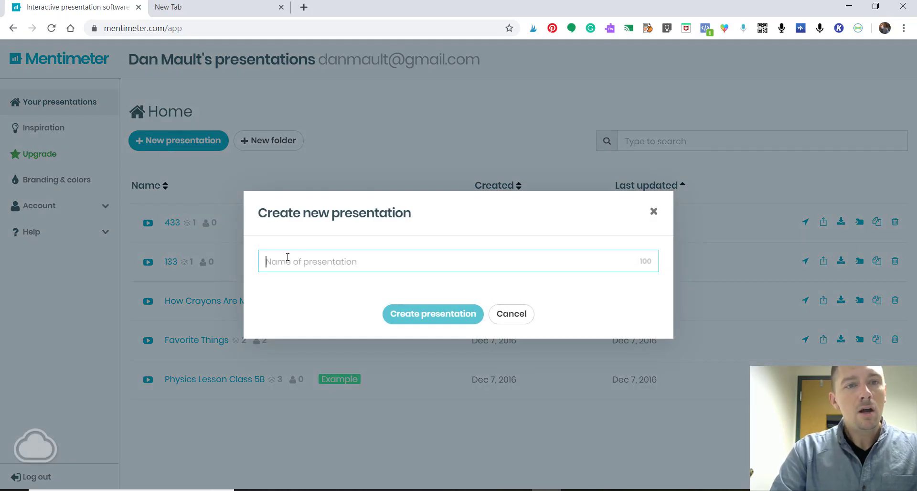
text(Test)
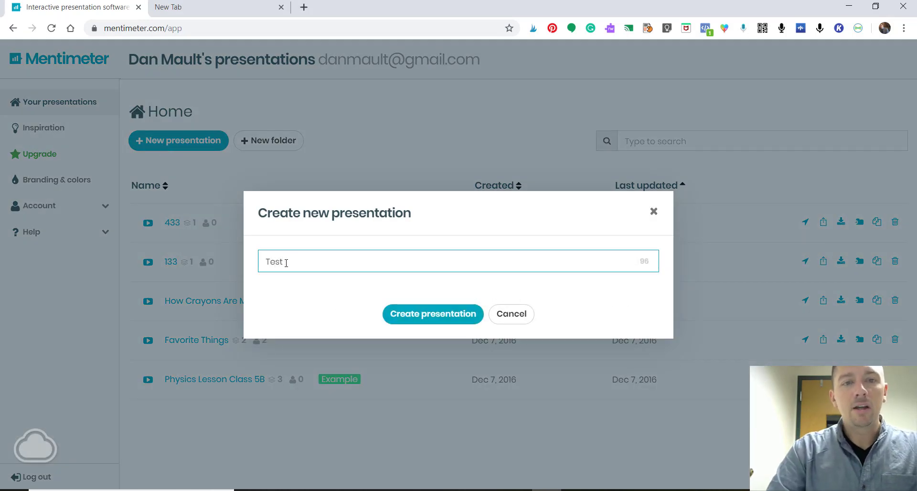
click(434, 319)
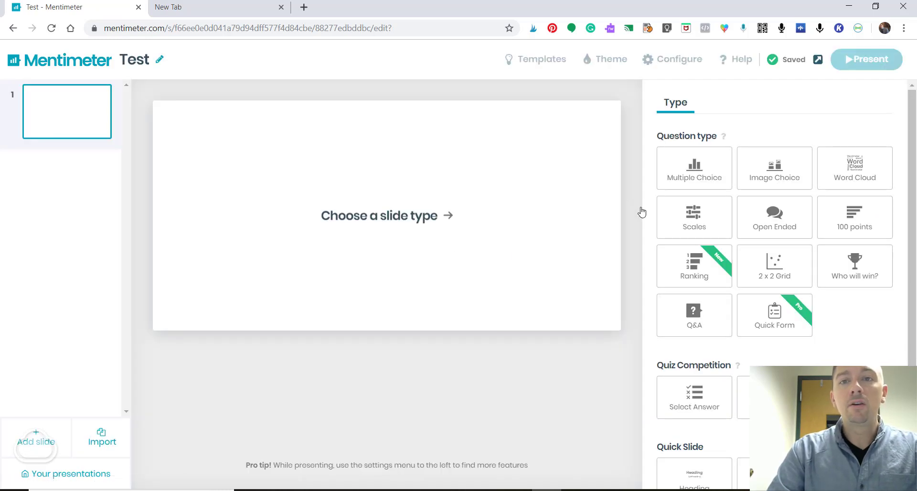
Step: Preview the Multiple Choice, 100 points and Open Ended question types, and make the first slide a Word Cloud
click(680, 173)
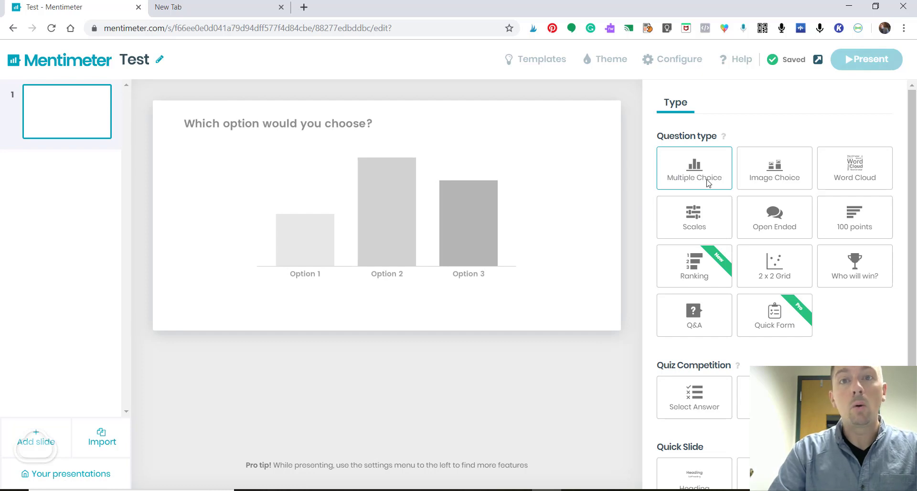
click(857, 229)
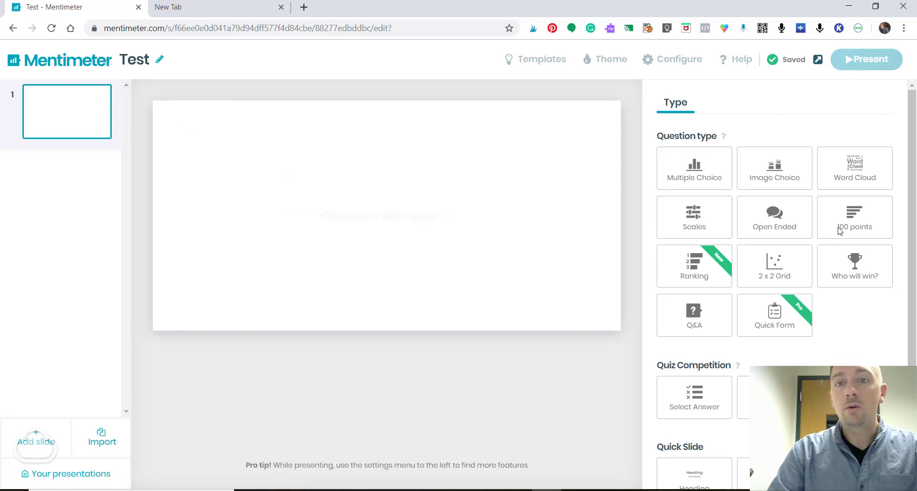
click(762, 231)
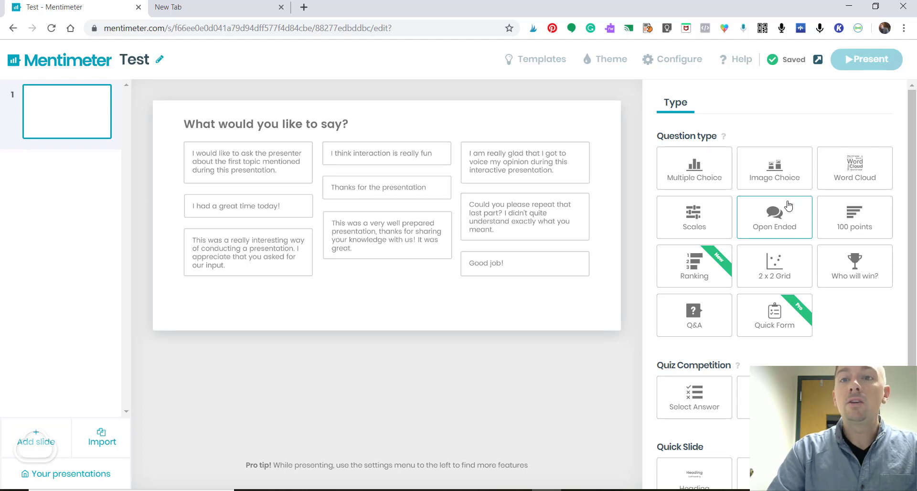
click(846, 175)
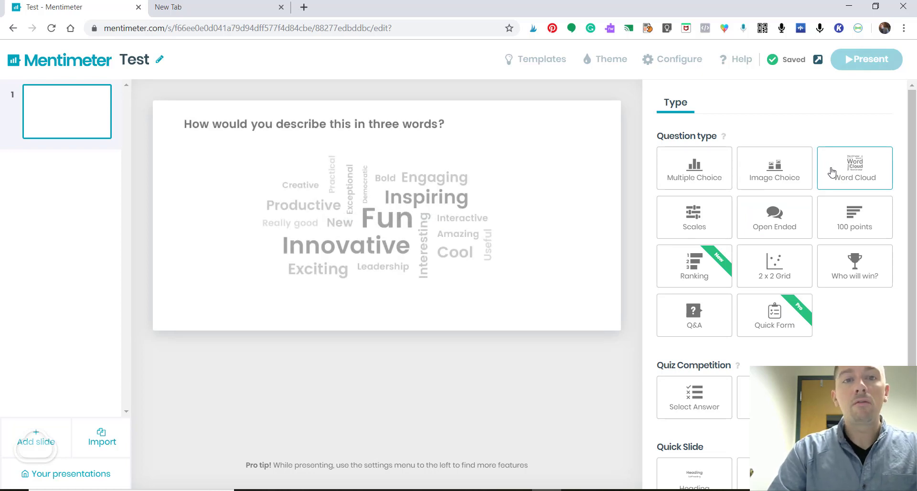
click(831, 172)
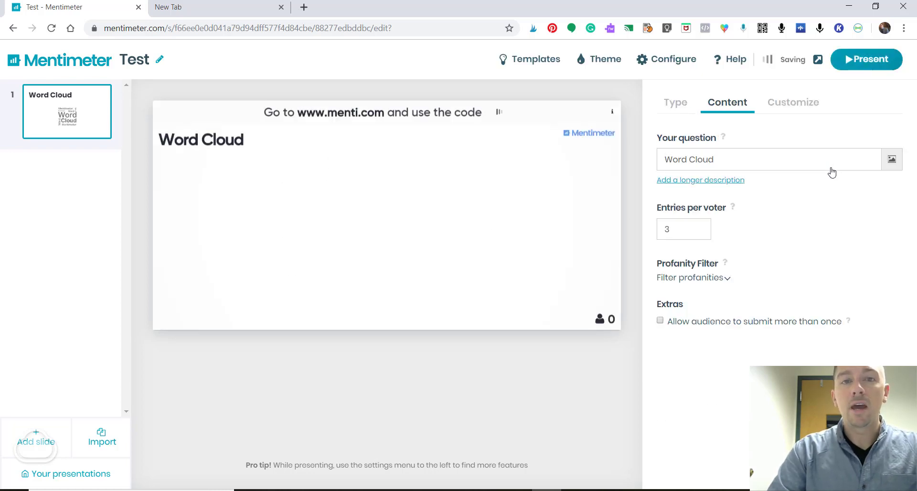
Step: Set the word cloud slide's question to "What is your favorite food?"
click(713, 159)
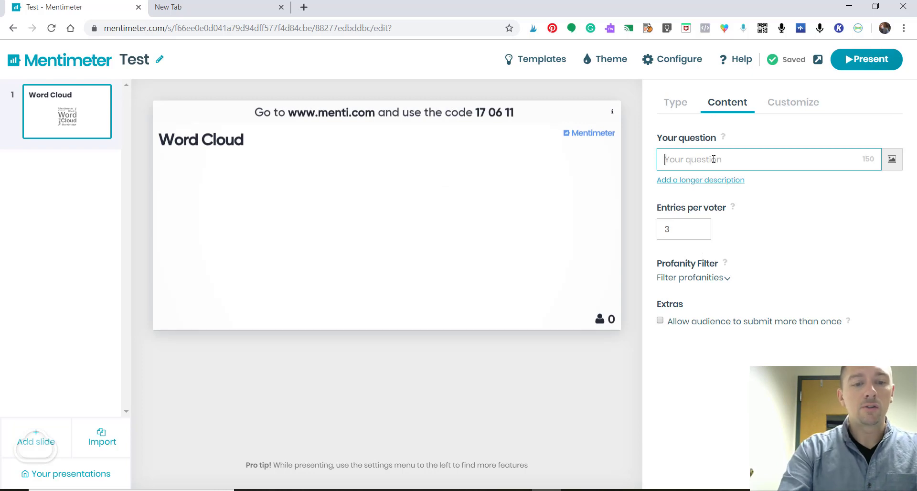
text(Whyat is your )
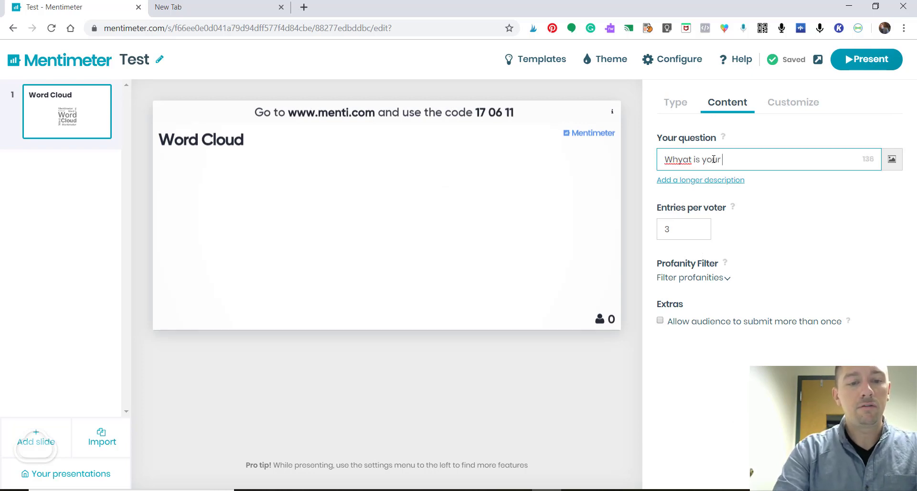
text(favorite )
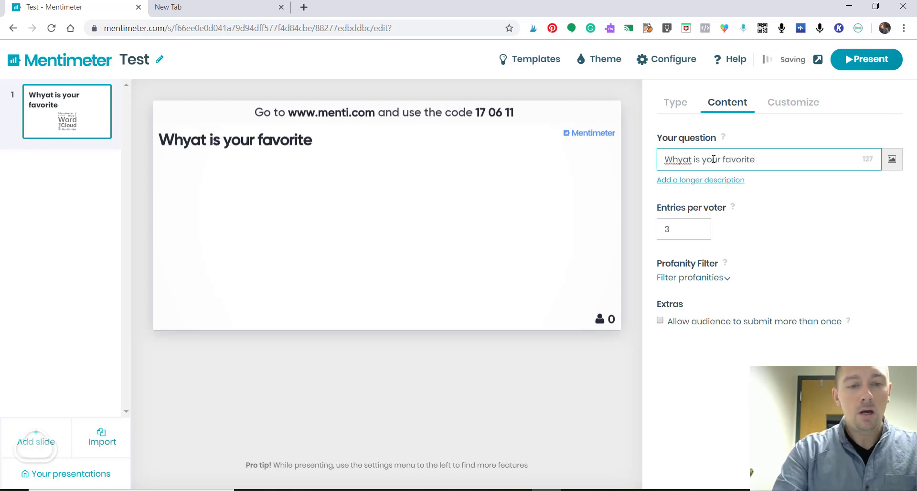
text(food?)
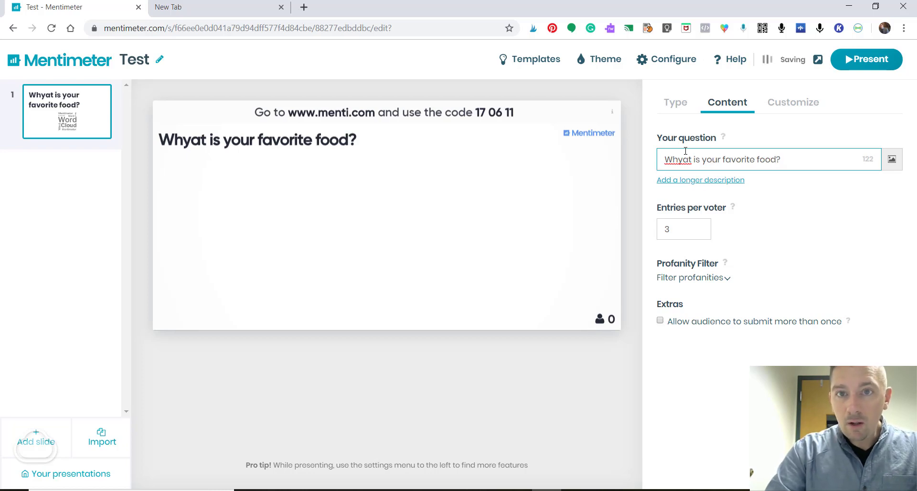
click(684, 159)
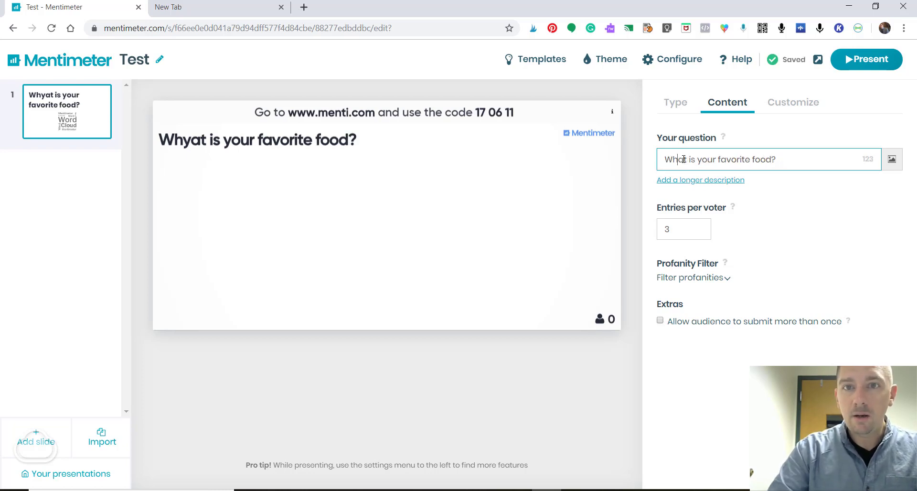
key(BackSpace)
Step: Set the entries per voter for the word cloud question to 2
click(675, 229)
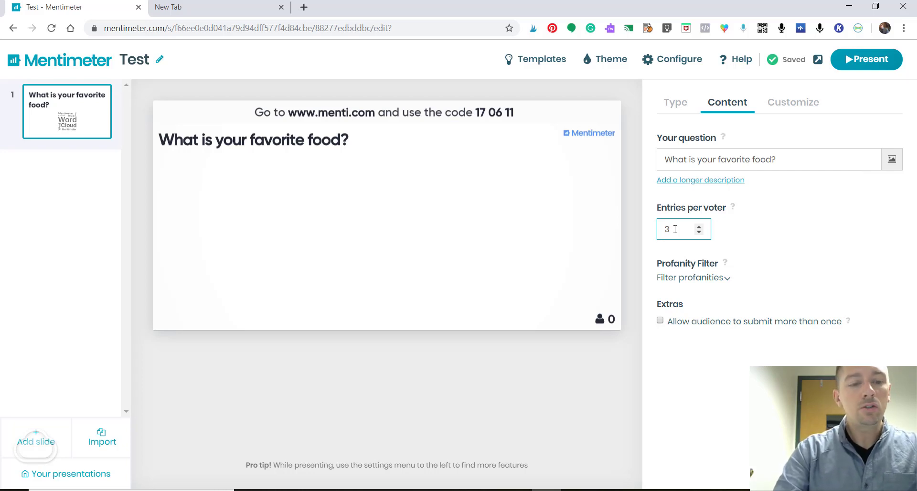
key(BackSpace)
text(2)
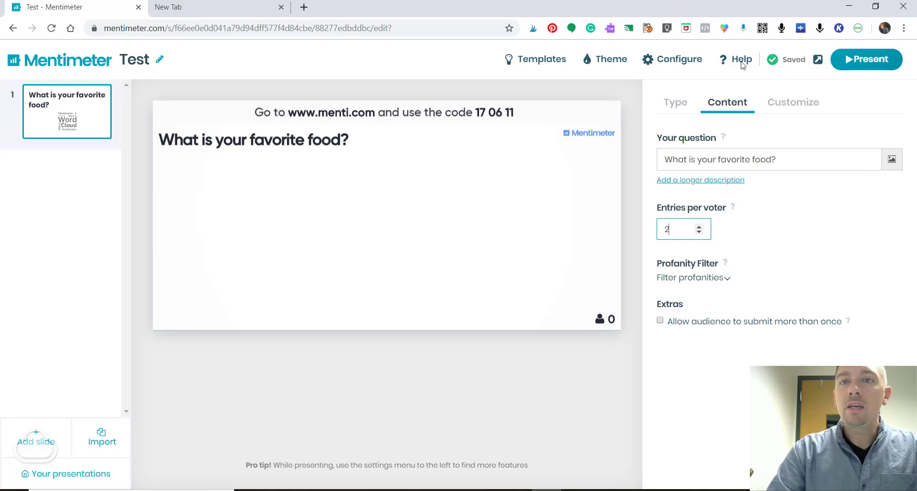
Step: Start presenting the slide and arrange its browser window side by side with the empty new tab in a separate window
click(882, 62)
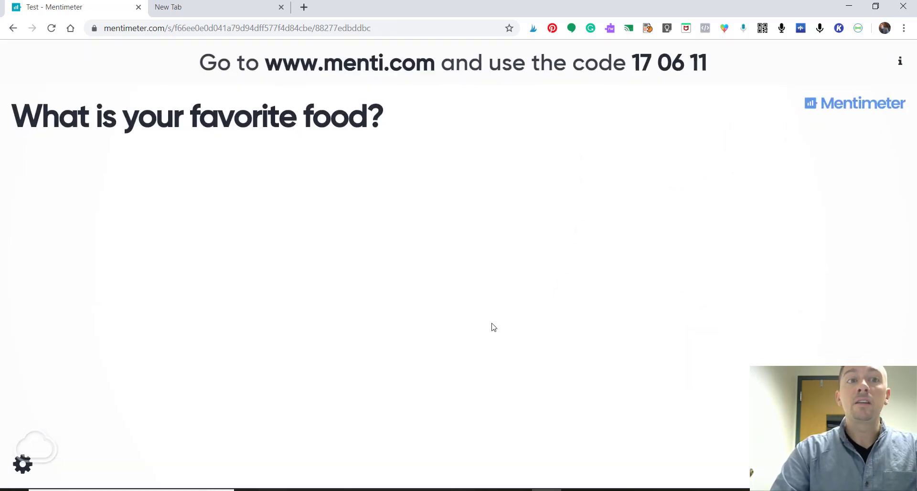
drag(95, 14, 0, 88)
click(545, 135)
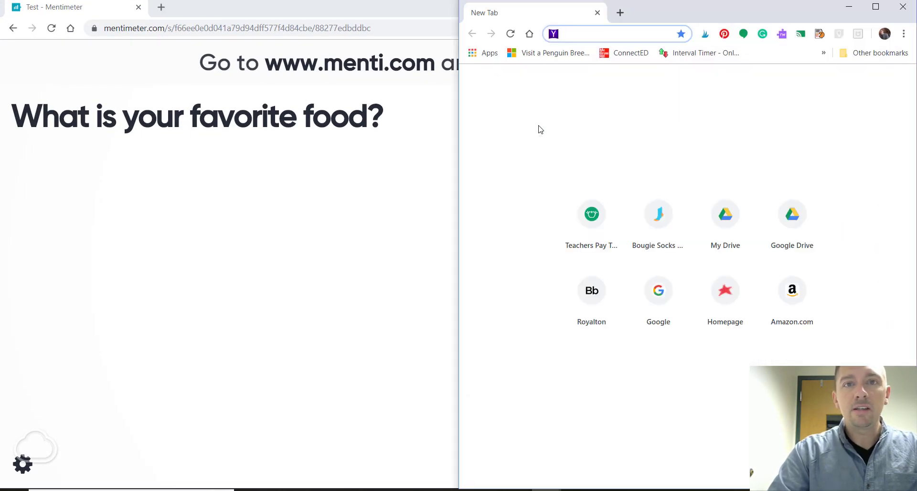
double_click(249, 6)
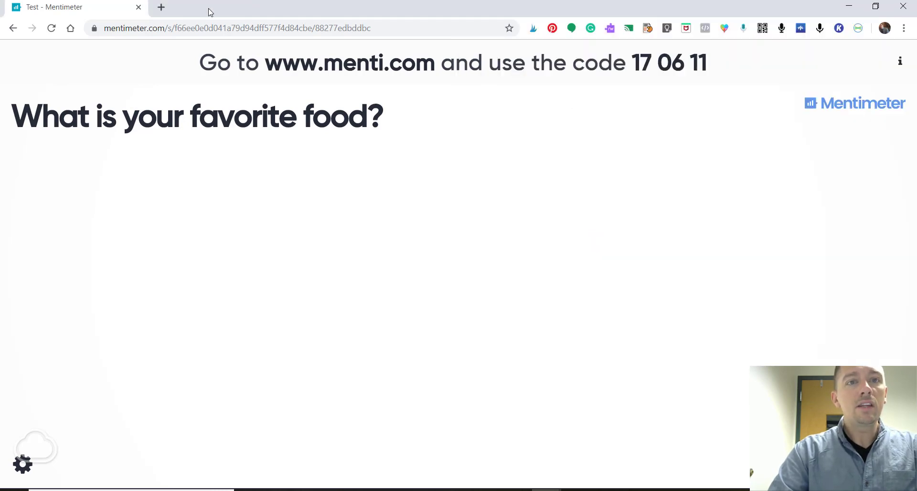
drag(206, 10, 1, 53)
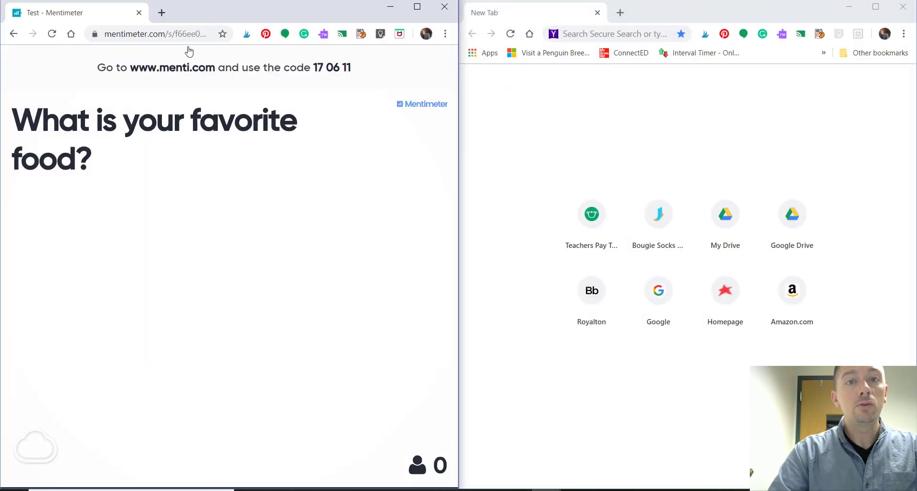
Step: Open menti.com in the empty browser window and join the presentation with the code shown on the presented slide
click(592, 37)
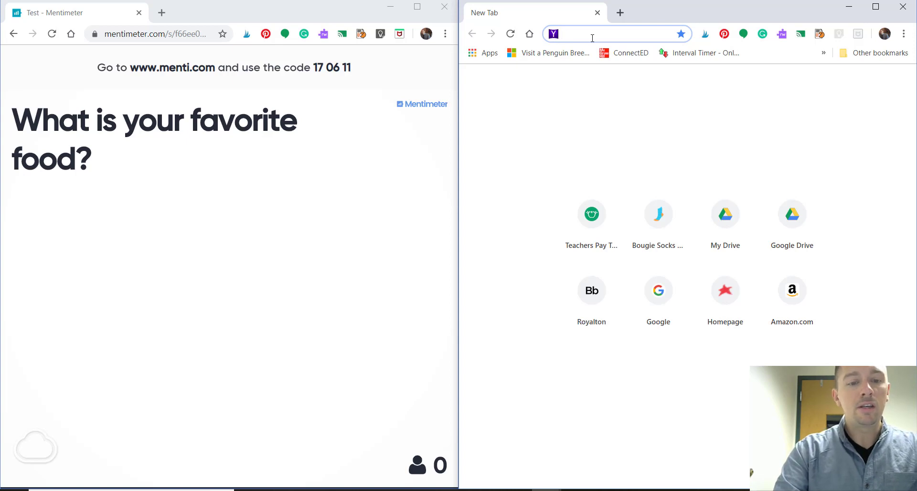
text(menti.com)
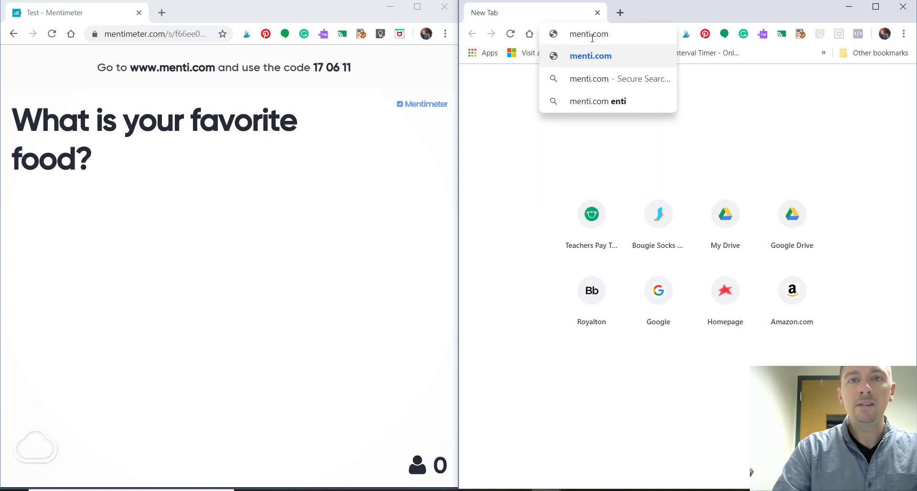
key(Return)
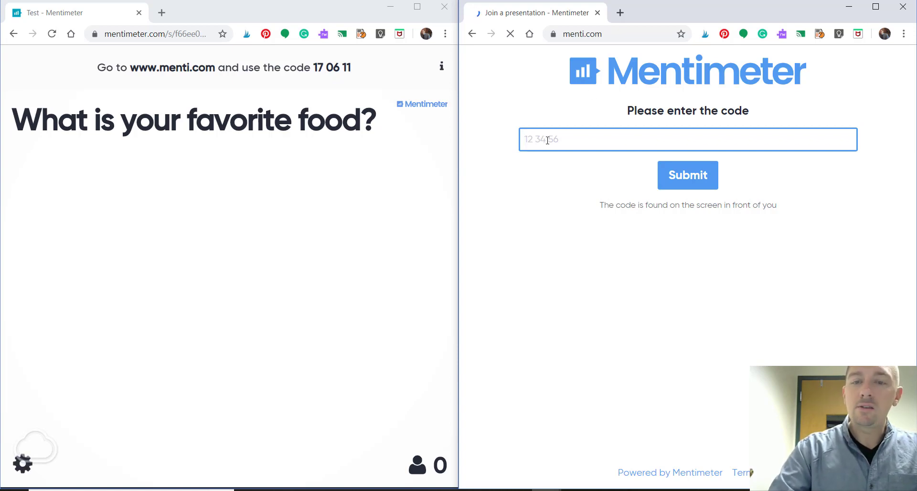
text(170611)
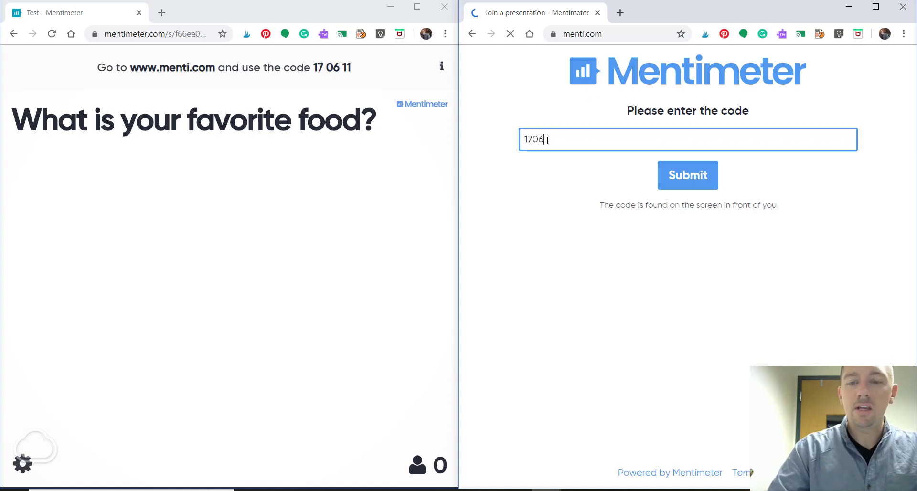
click(689, 180)
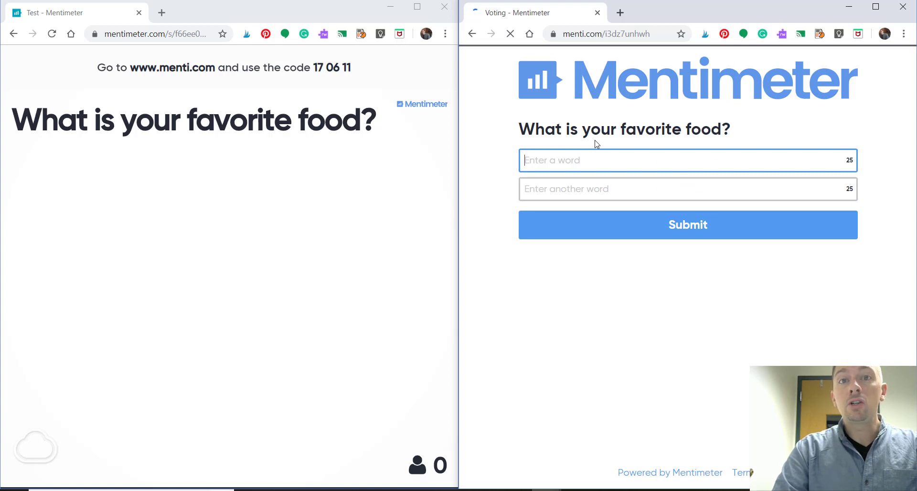
Step: Answer the favorite food question with "pizza" and "sushi" and submit both words
text(p)
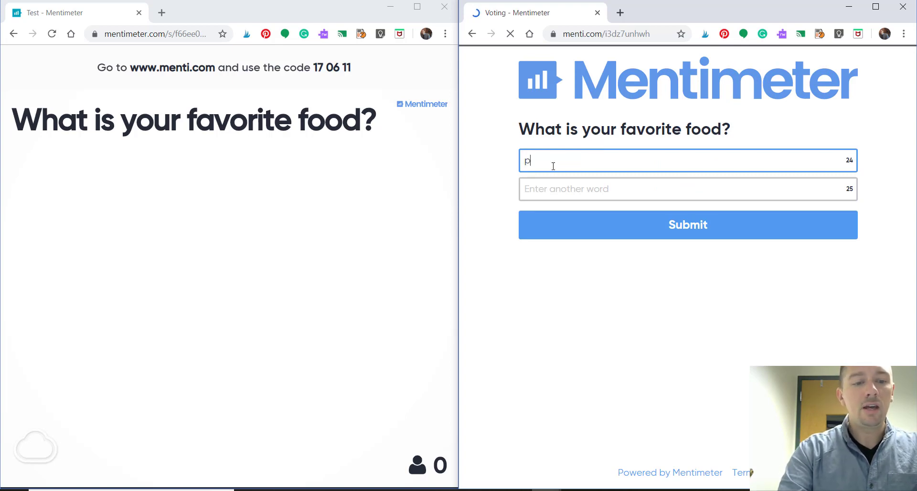
text(izza)
click(545, 189)
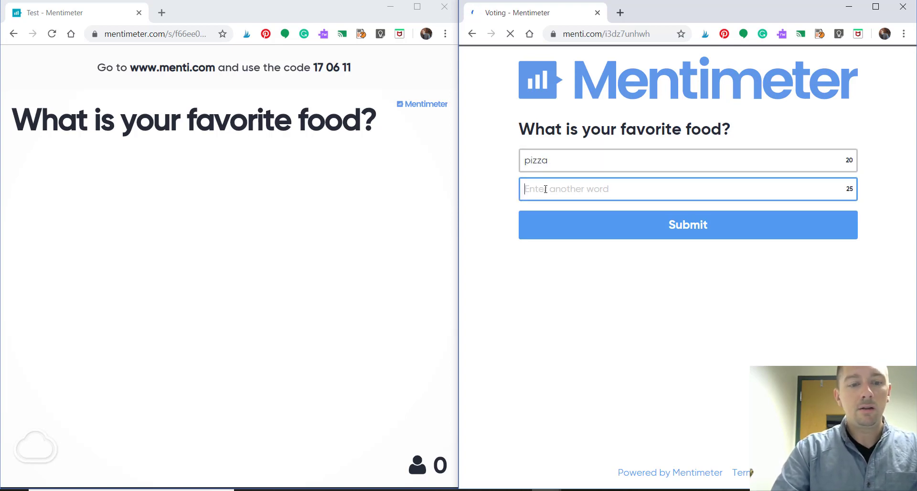
text(sushi)
click(691, 236)
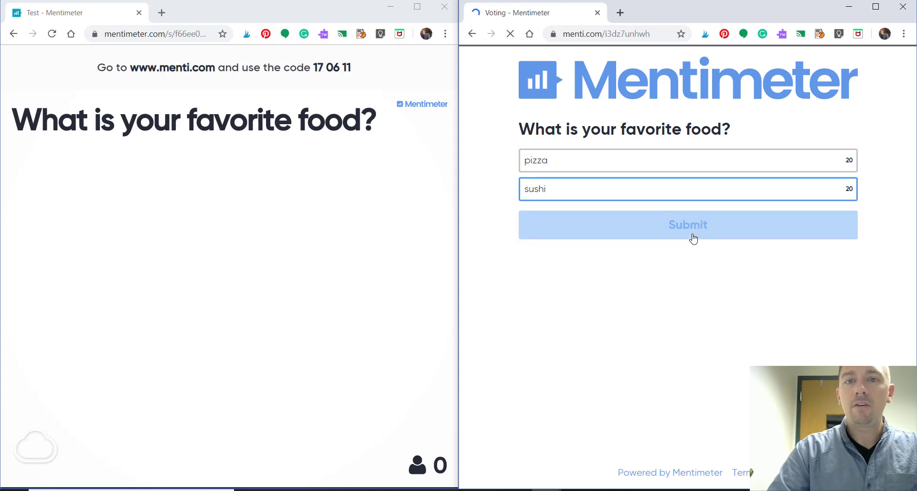